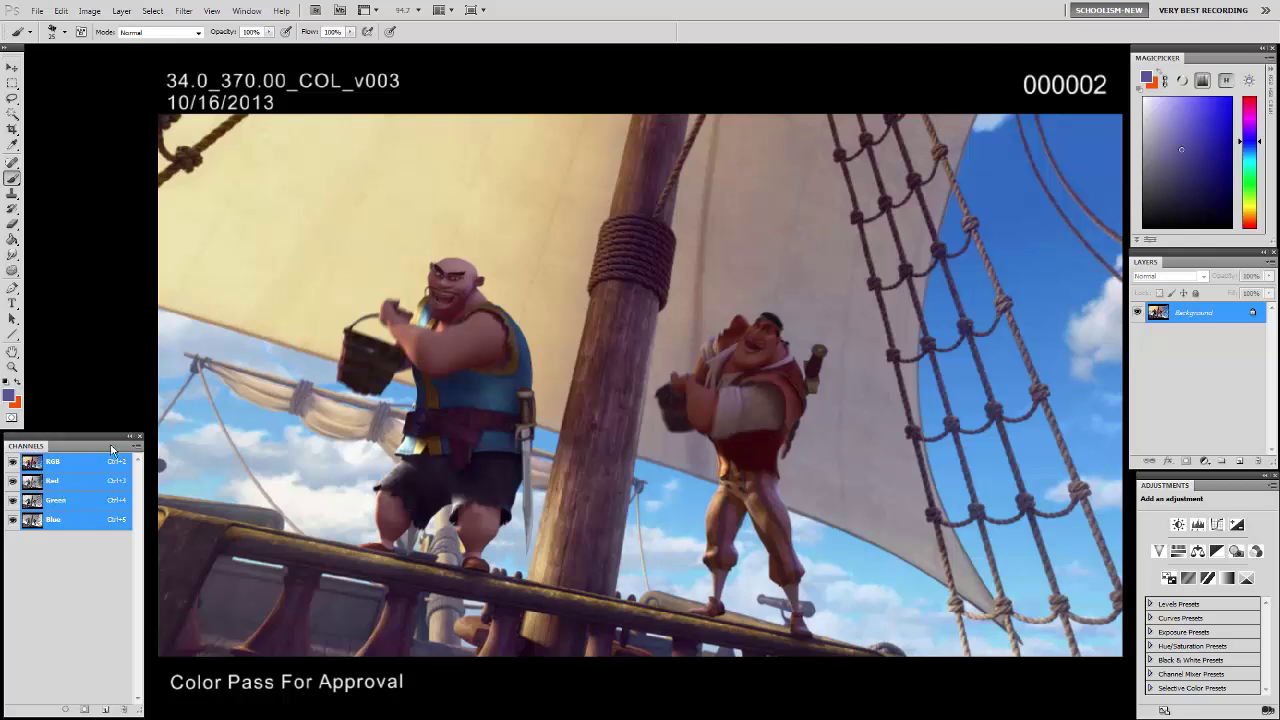
# Step: Select only the Red channel, show the full RGB composite, and shift the Red channel slightly sideways for colour fringing
pyautogui.moveTo(114, 451); pyautogui.dragTo(110, 453)
pyautogui.click(63, 489)
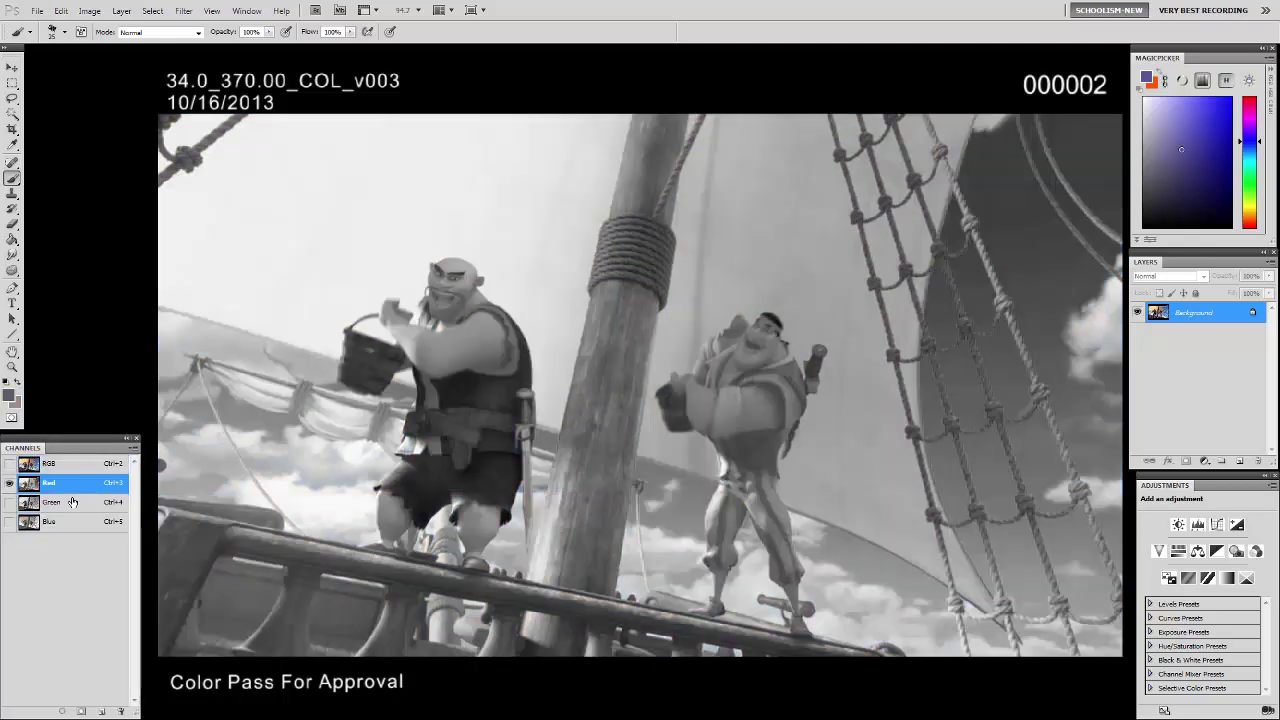
pyautogui.click(9, 464)
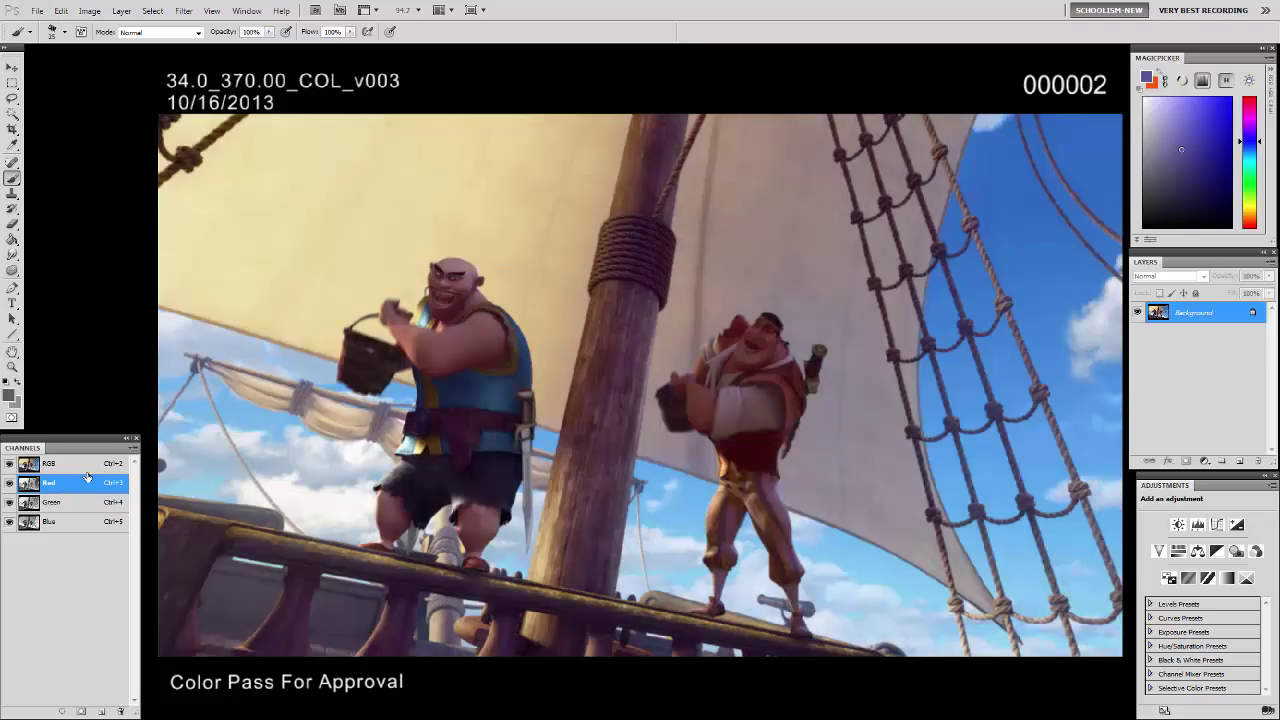
pyautogui.moveTo(331, 247); pyautogui.dragTo(630, 410)
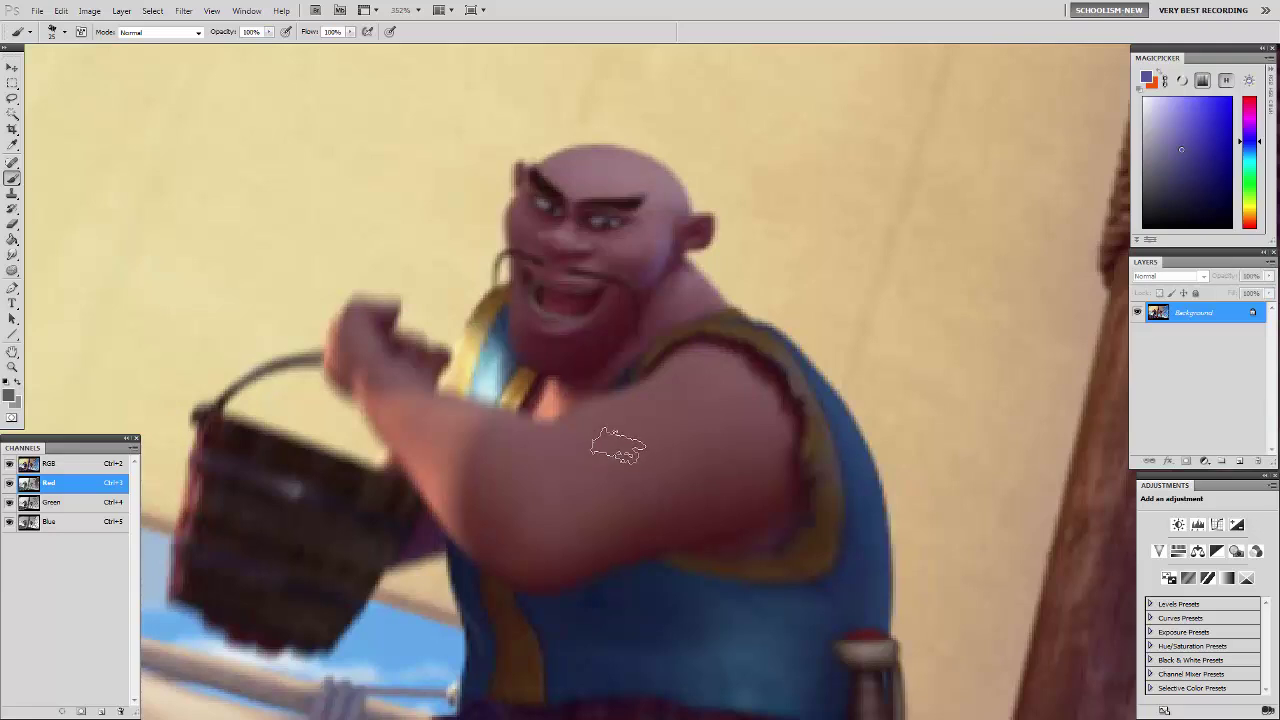
pyautogui.press('v')
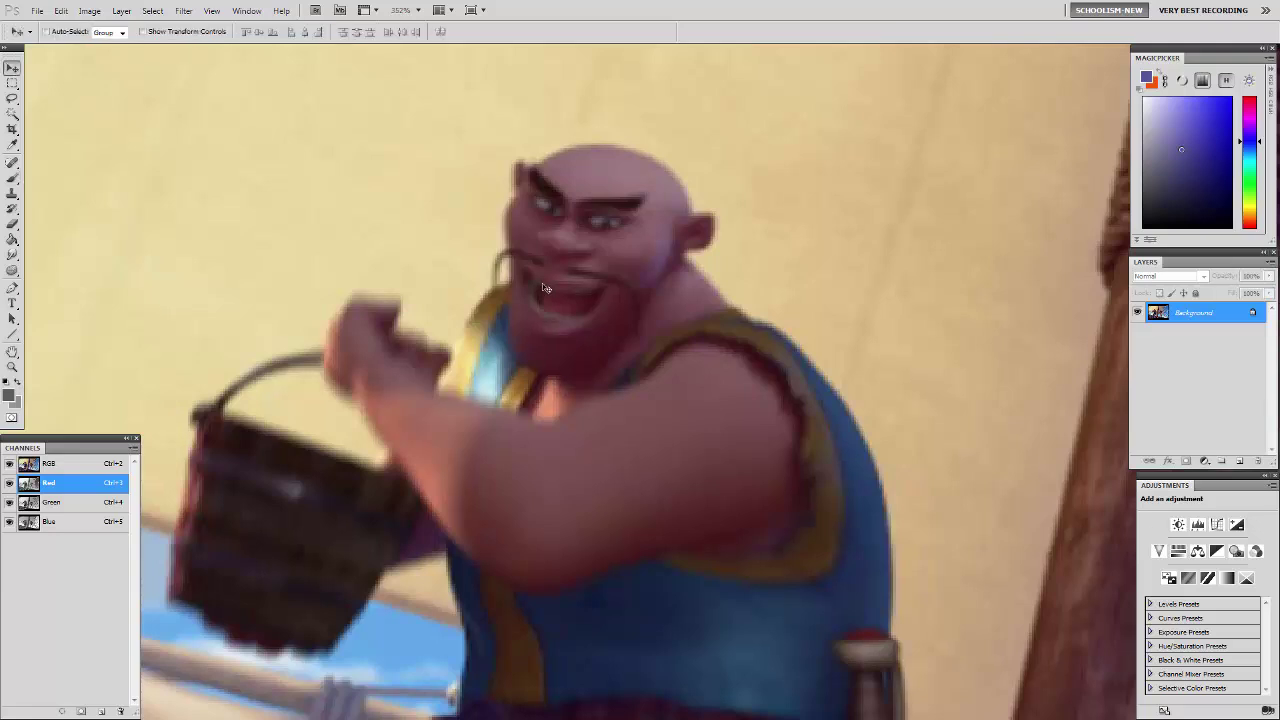
pyautogui.moveTo(556, 291); pyautogui.dragTo(547, 290)
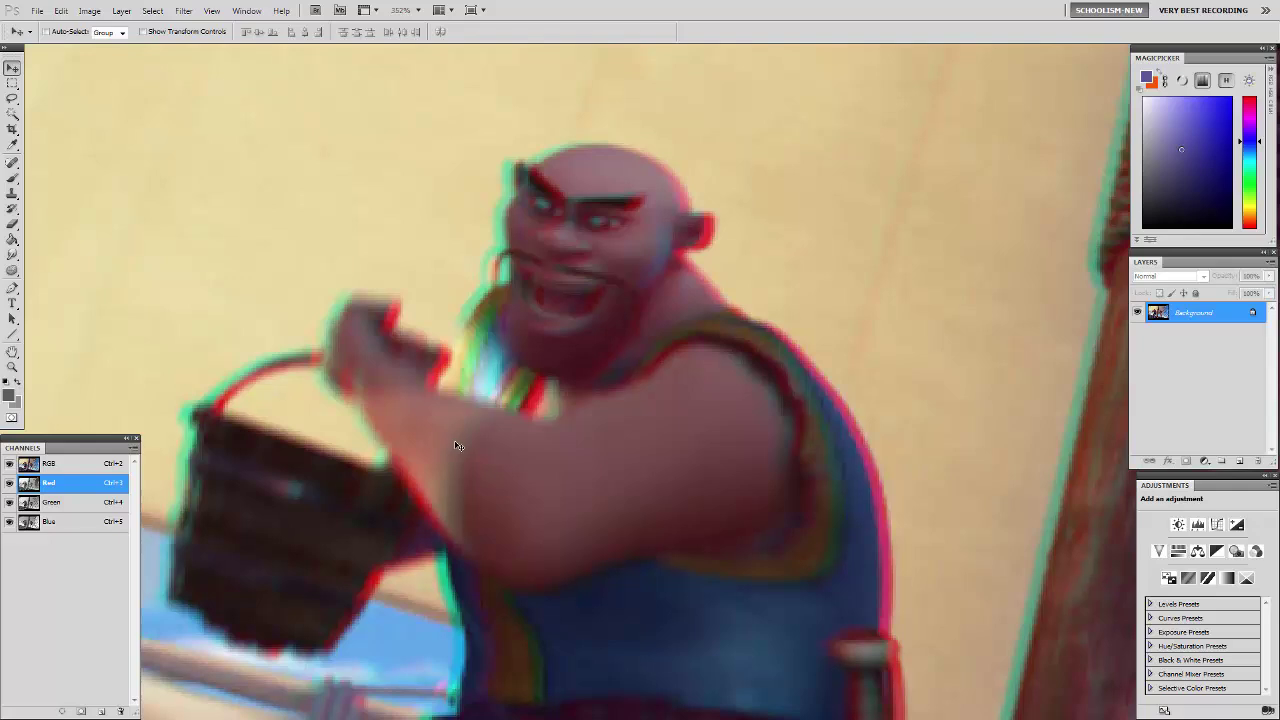
# Step: Restore both pirates' faces to their unshifted state with the History Brush, leaving the fringing on the surroundings
pyautogui.press('e')
pyautogui.moveTo(514, 306)
pyautogui.mouseDown()
pyautogui.moveTo(543, 206)
pyautogui.moveTo(571, 249)
pyautogui.moveTo(520, 279)
pyautogui.mouseUp()
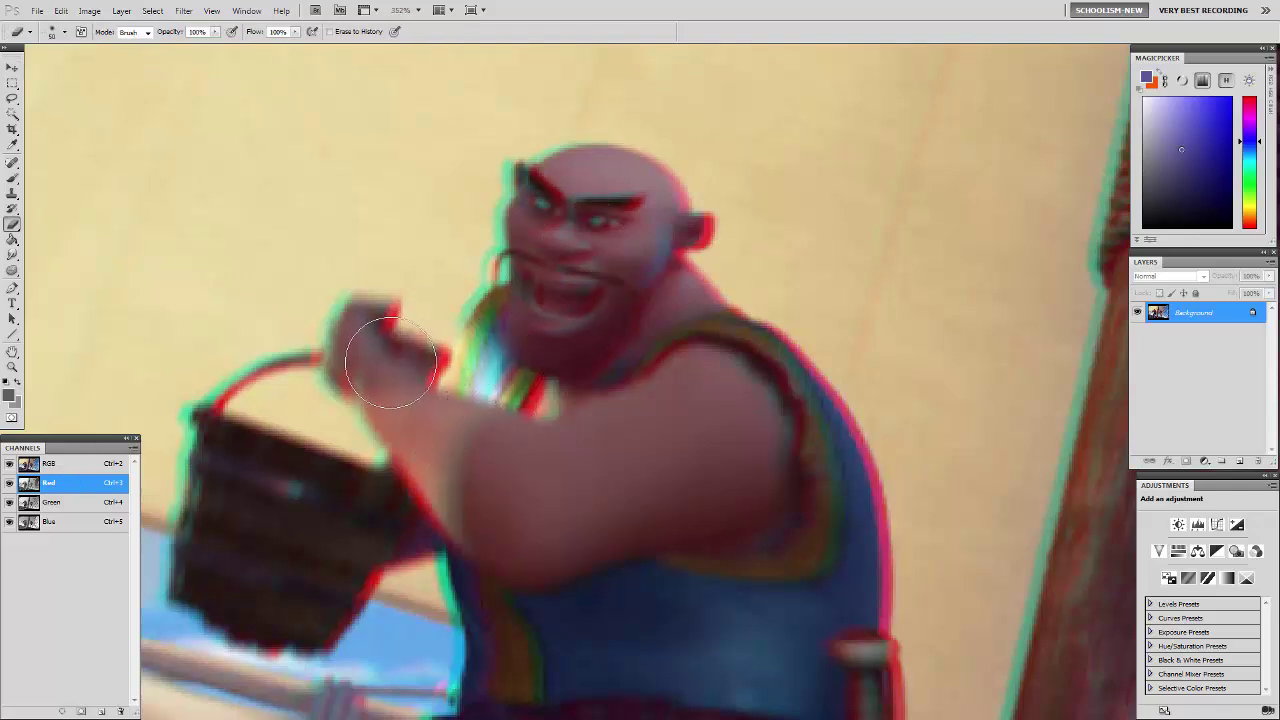
pyautogui.press('y')
pyautogui.moveTo(584, 250)
pyautogui.mouseDown()
pyautogui.moveTo(578, 212)
pyautogui.moveTo(583, 241)
pyautogui.moveTo(520, 383)
pyautogui.moveTo(548, 291)
pyautogui.moveTo(567, 313)
pyautogui.moveTo(585, 231)
pyautogui.moveTo(586, 271)
pyautogui.mouseUp()
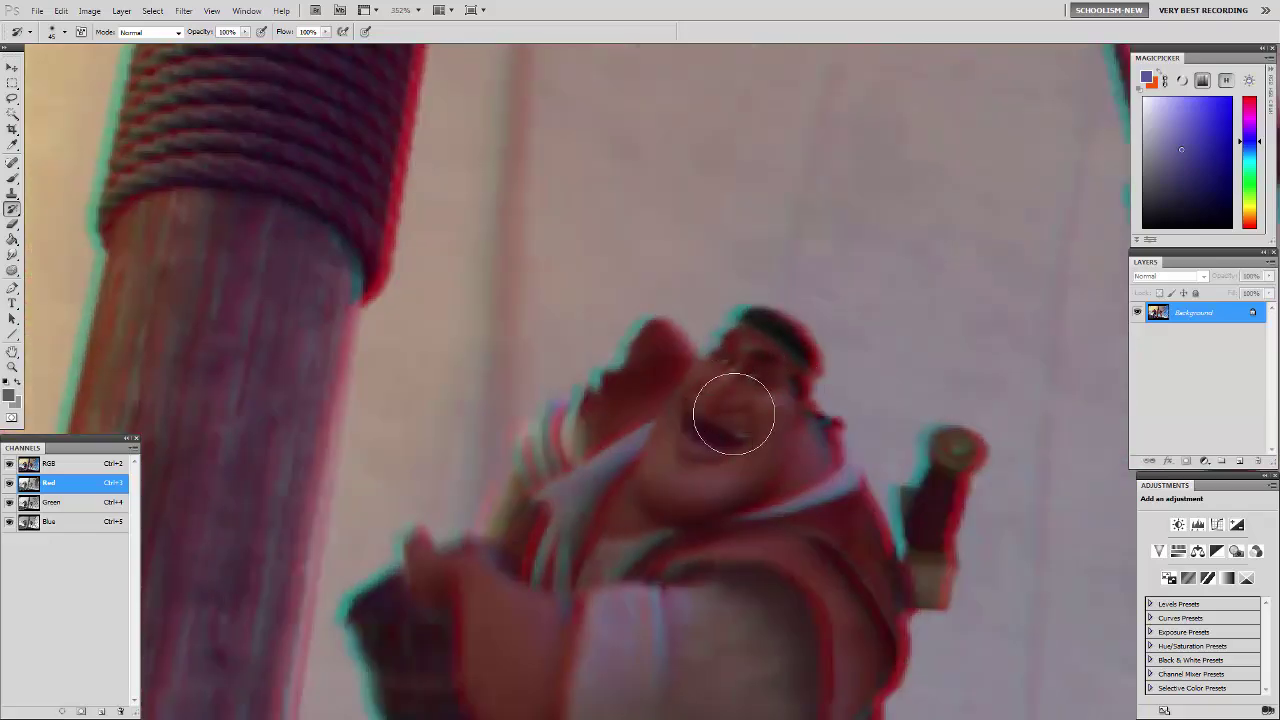
pyautogui.moveTo(731, 417); pyautogui.dragTo(808, 376)
pyautogui.scroll(-5, 808, 376)
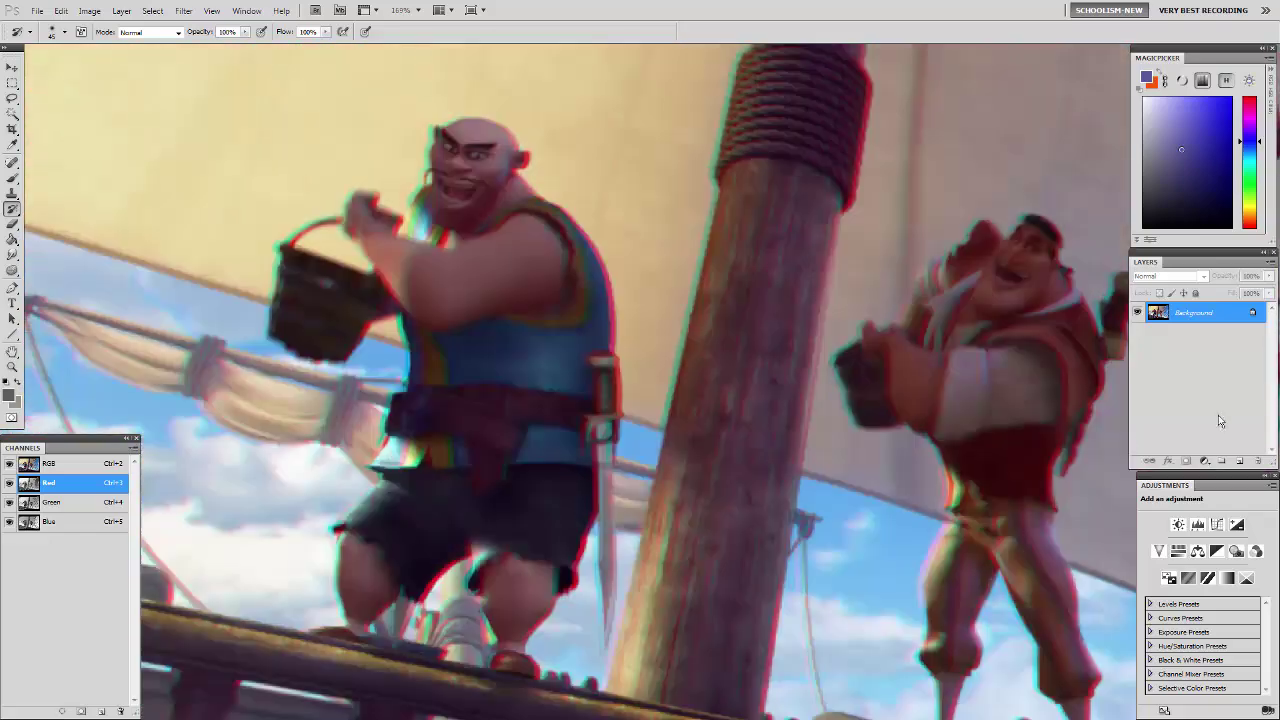
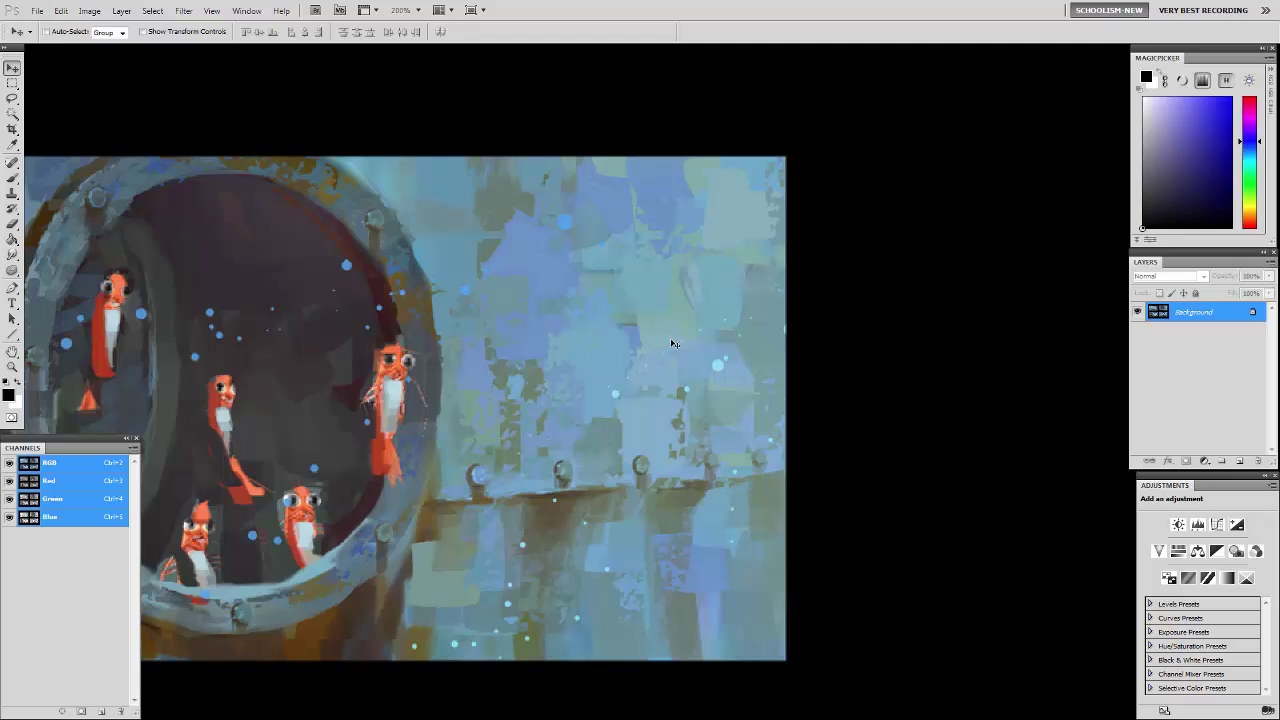
# Step: Sample a muted teal from the painted metal wall and cover the area beside the porthole with it using an enlarged brush
pyautogui.press('b')
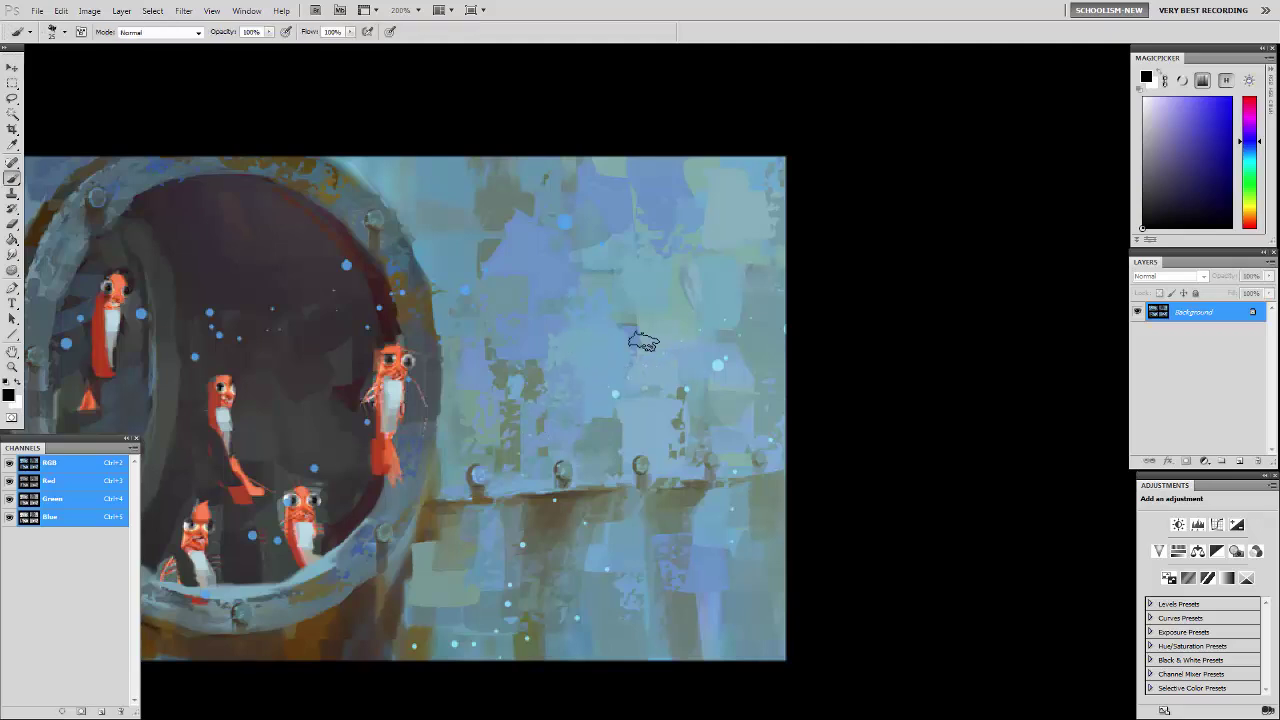
pyautogui.keyDown('alt'); pyautogui.click(662, 353); pyautogui.keyUp('alt')
pyautogui.moveTo(594, 294)
pyautogui.mouseDown()
pyautogui.moveTo(582, 382)
pyautogui.moveTo(616, 410)
pyautogui.mouseUp()
pyautogui.press(']')
pyautogui.press(']')
pyautogui.press(']')
pyautogui.press(']')
pyautogui.press(']')
pyautogui.press(']')
pyautogui.press(']')
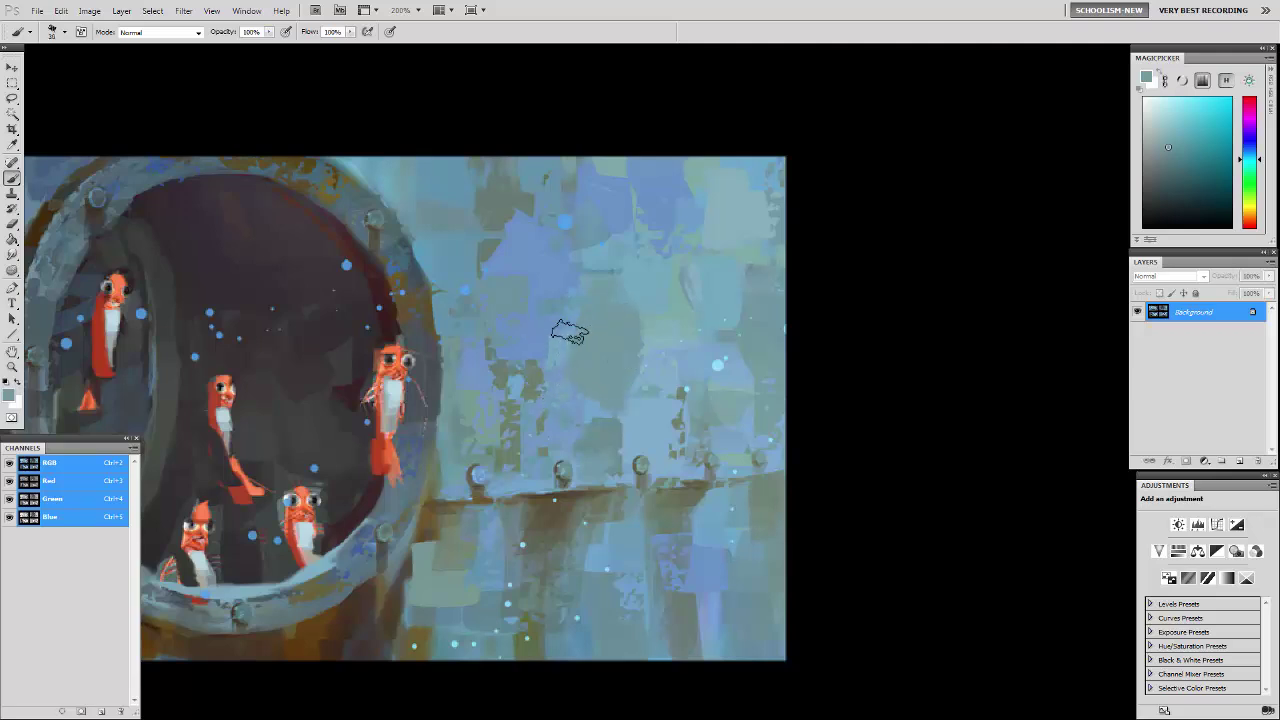
pyautogui.moveTo(595, 380)
pyautogui.mouseDown()
pyautogui.moveTo(637, 320)
pyautogui.moveTo(577, 257)
pyautogui.moveTo(570, 309)
pyautogui.moveTo(603, 326)
pyautogui.mouseUp()
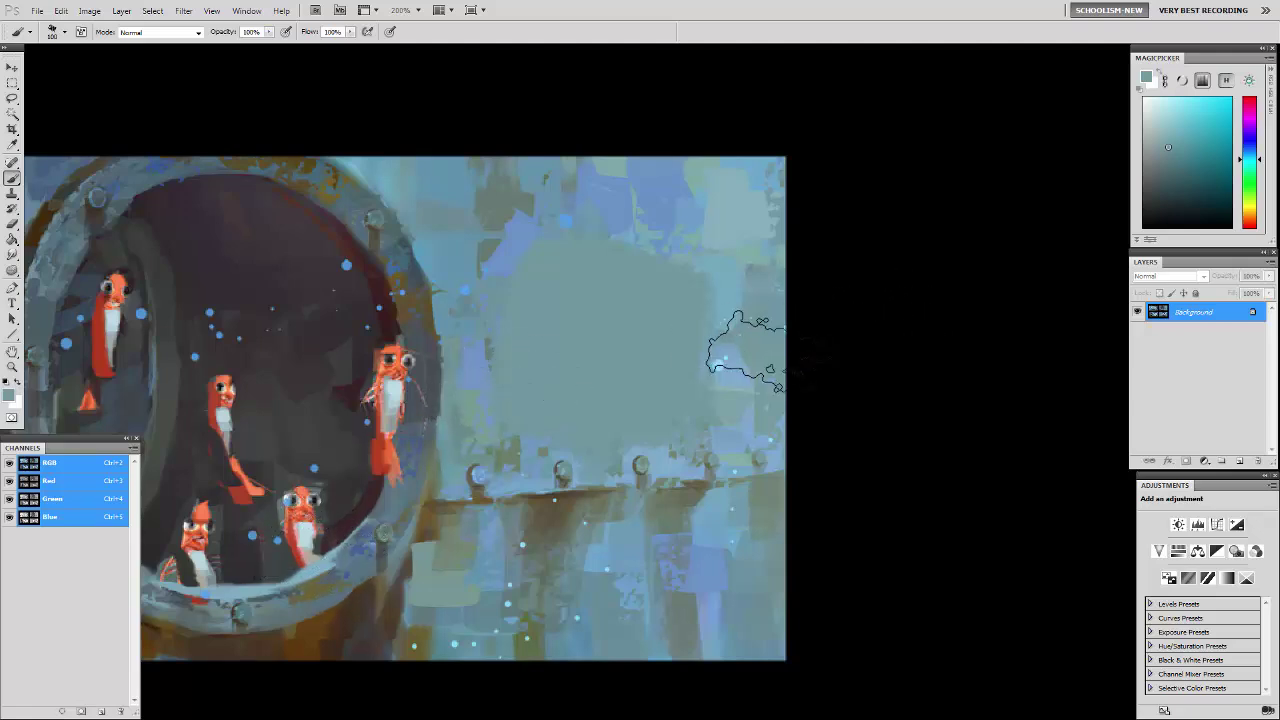
# Step: Paint scattered muted blue-violet patches over the flat teal area with a smaller brush, keeping the value close to the base
pyautogui.press('[')
pyautogui.press('[')
pyautogui.press('[')
pyautogui.click(1250, 137)
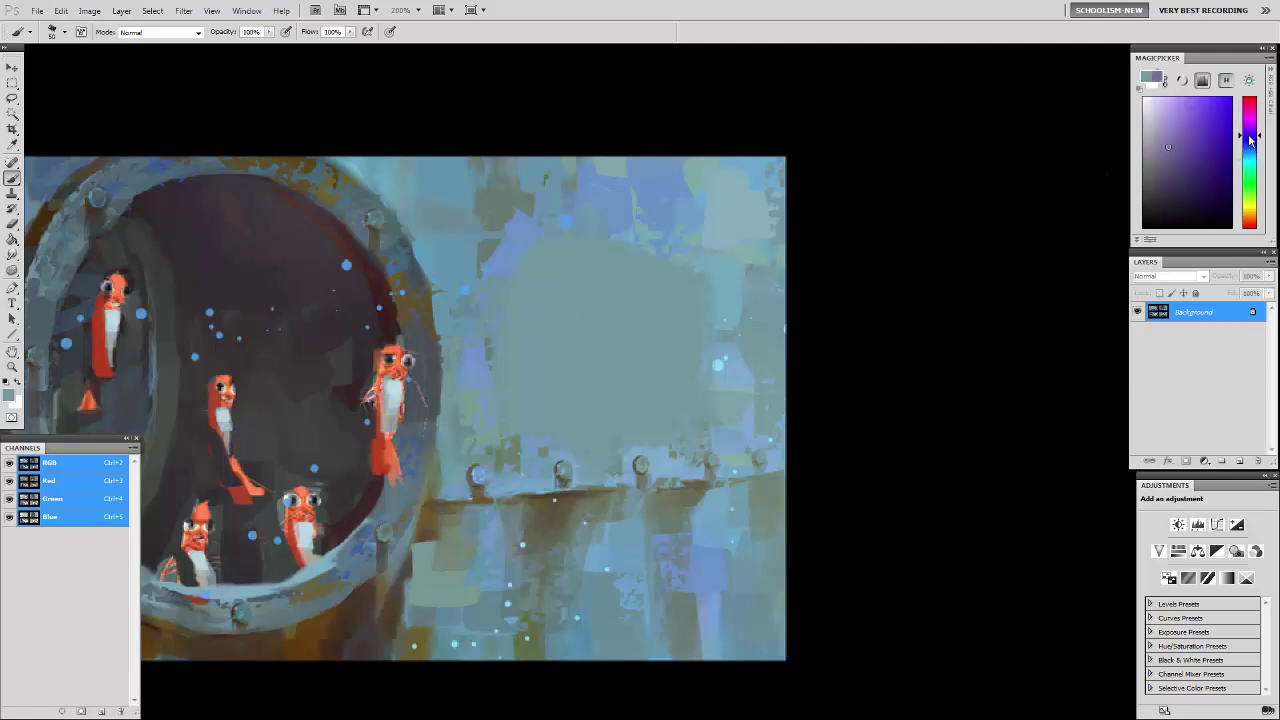
pyautogui.click(1168, 140)
pyautogui.click(1250, 146)
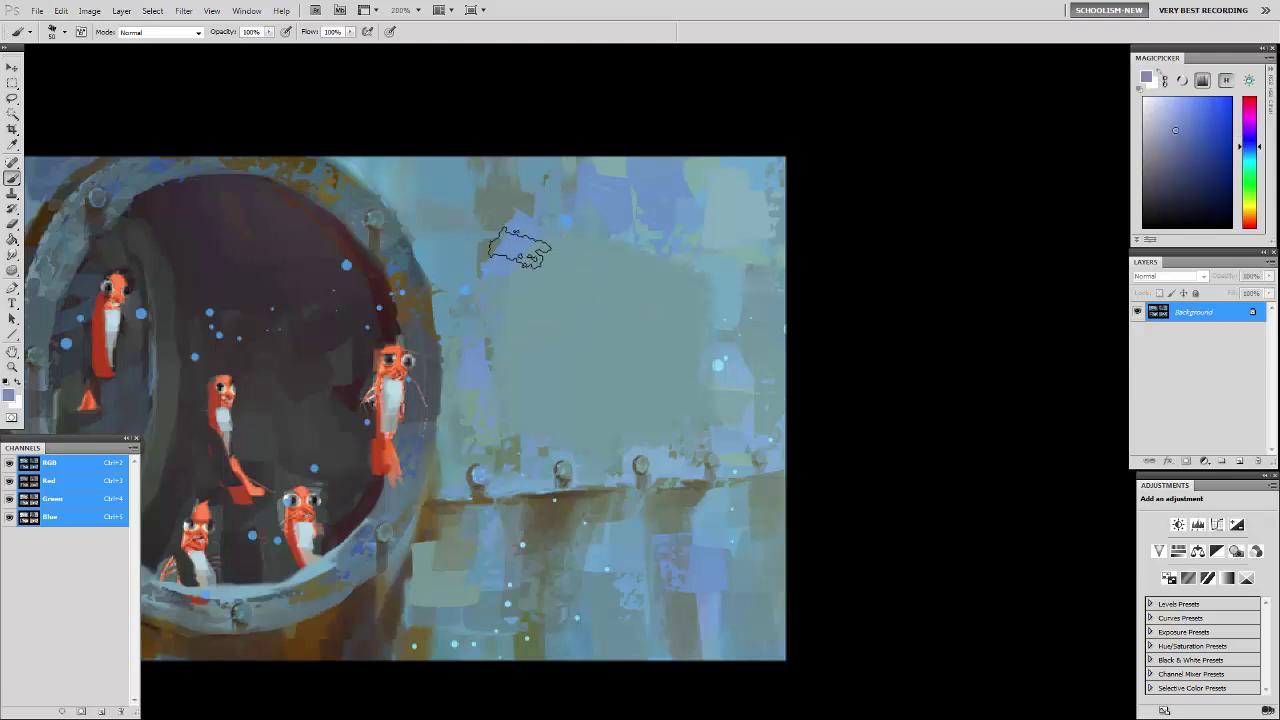
pyautogui.hotkey('ctrl', '+')
pyautogui.hotkey('ctrl', '+')
pyautogui.hotkey('ctrl', '+')
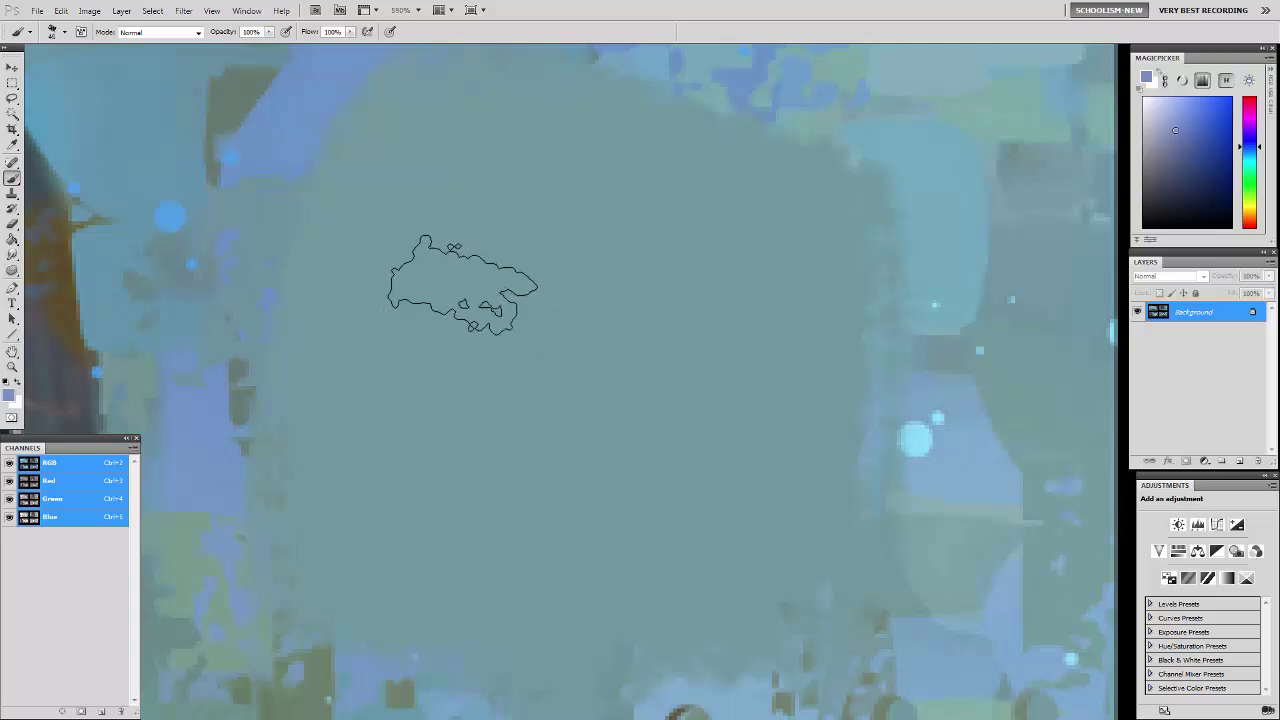
pyautogui.moveTo(462, 285)
pyautogui.mouseDown()
pyautogui.moveTo(491, 132)
pyautogui.moveTo(729, 203)
pyautogui.moveTo(831, 341)
pyautogui.moveTo(817, 575)
pyautogui.moveTo(629, 616)
pyautogui.moveTo(442, 593)
pyautogui.moveTo(258, 481)
pyautogui.moveTo(249, 330)
pyautogui.moveTo(578, 444)
pyautogui.moveTo(529, 327)
pyautogui.mouseUp()
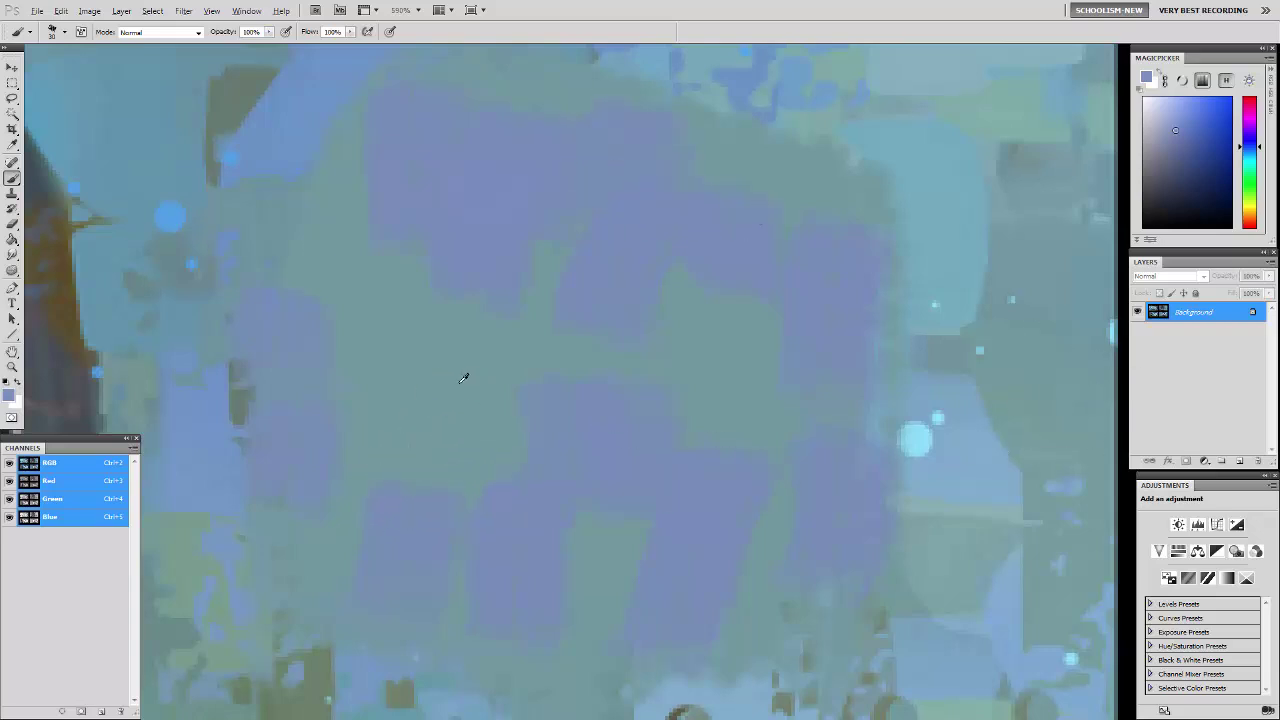
# Step: Sample the teal base, shift its hue to green, and dab a green spot among the blue-violet patches
pyautogui.keyDown('alt'); pyautogui.click(466, 376); pyautogui.keyUp('alt')
pyautogui.moveTo(1258, 172); pyautogui.dragTo(1258, 195)
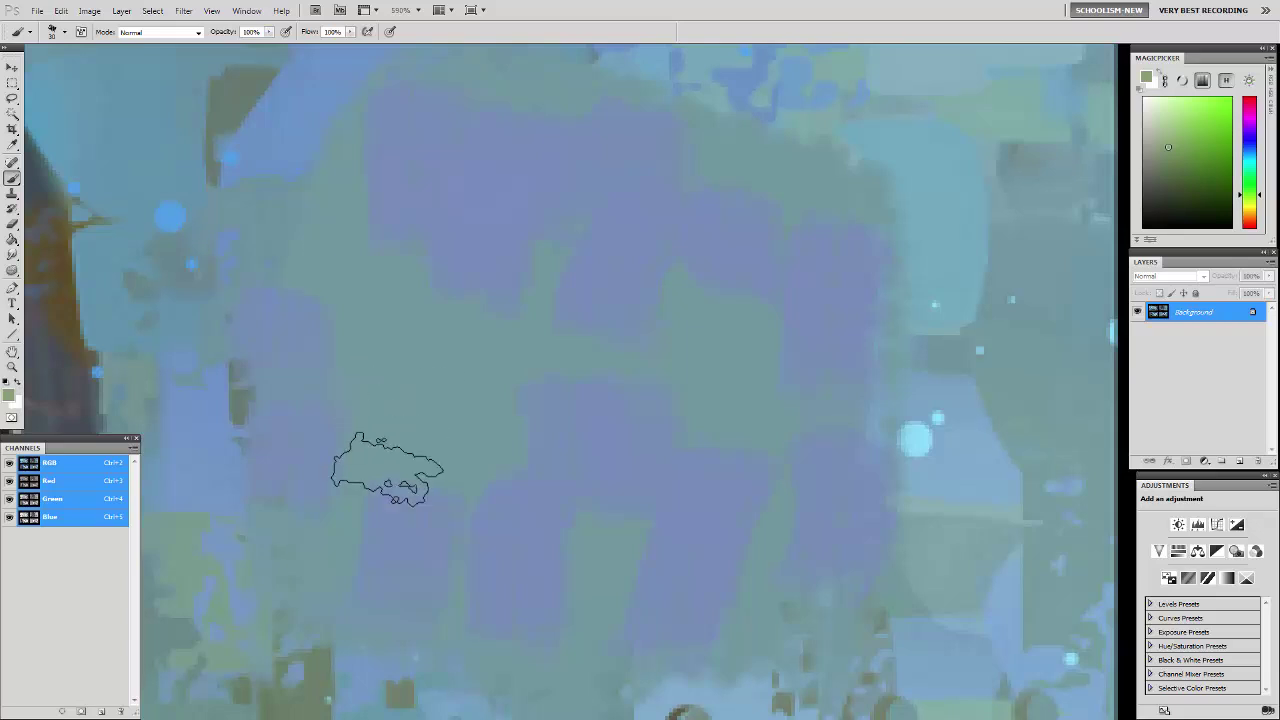
pyautogui.click(685, 295)
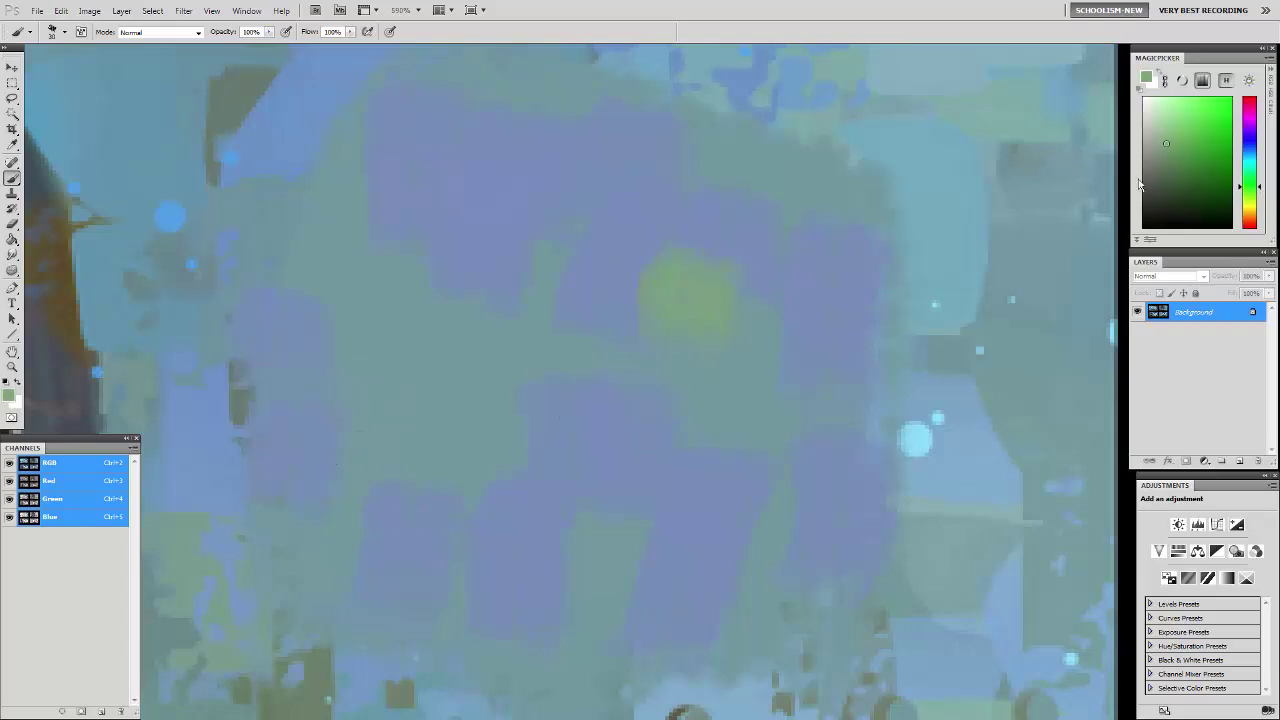
# Step: Desaturate the green, undo the first test dab, and paint muted olive-green patches across the teal and violet area
pyautogui.click(1159, 150)
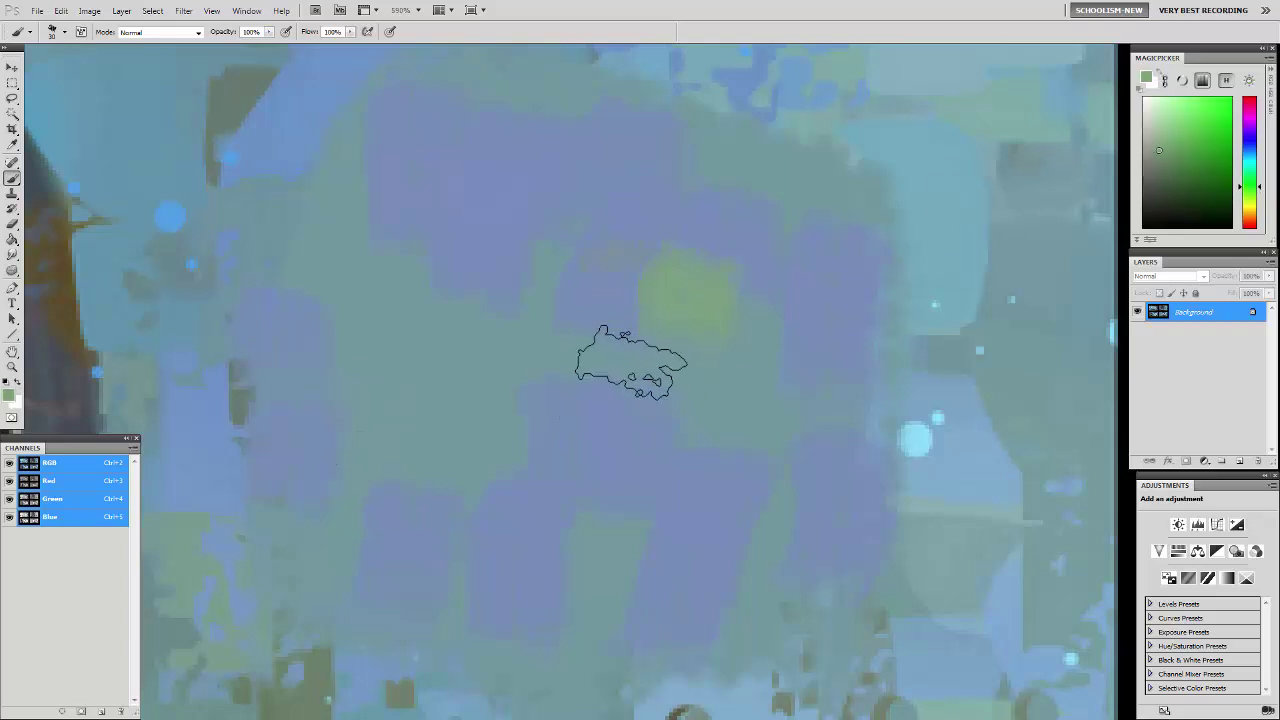
pyautogui.click(460, 345)
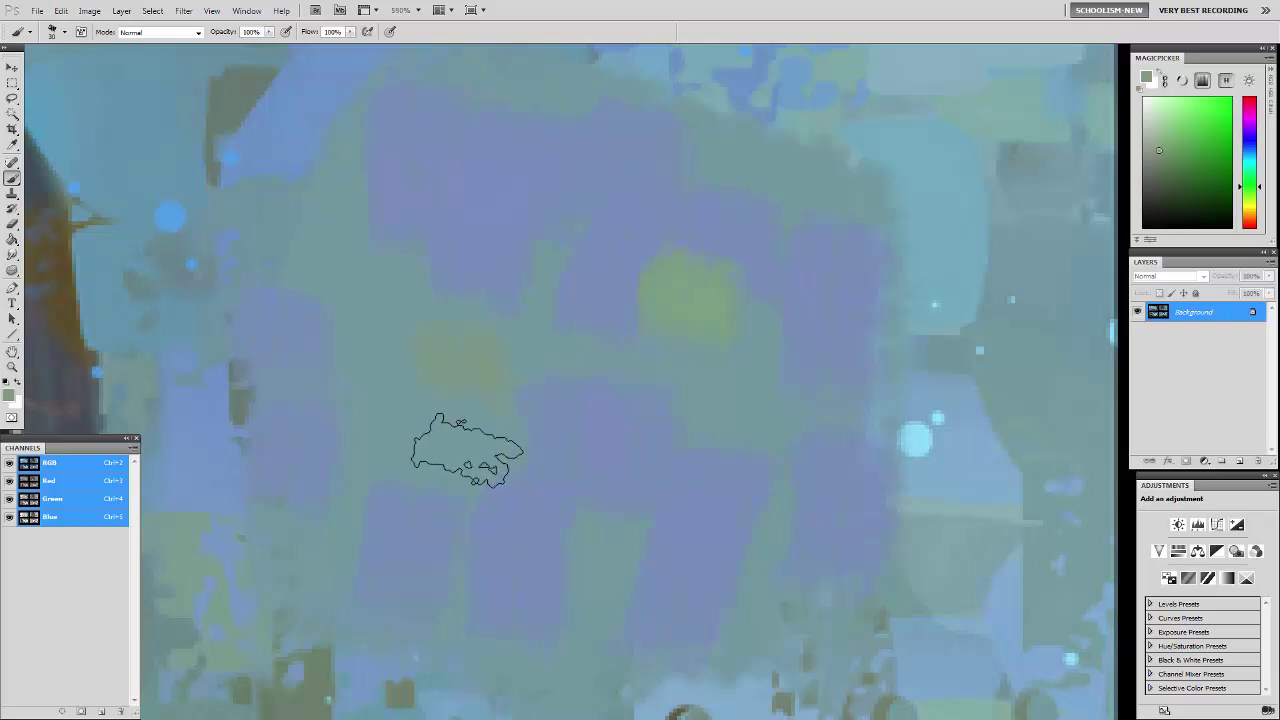
pyautogui.hotkey('ctrl', 'z')
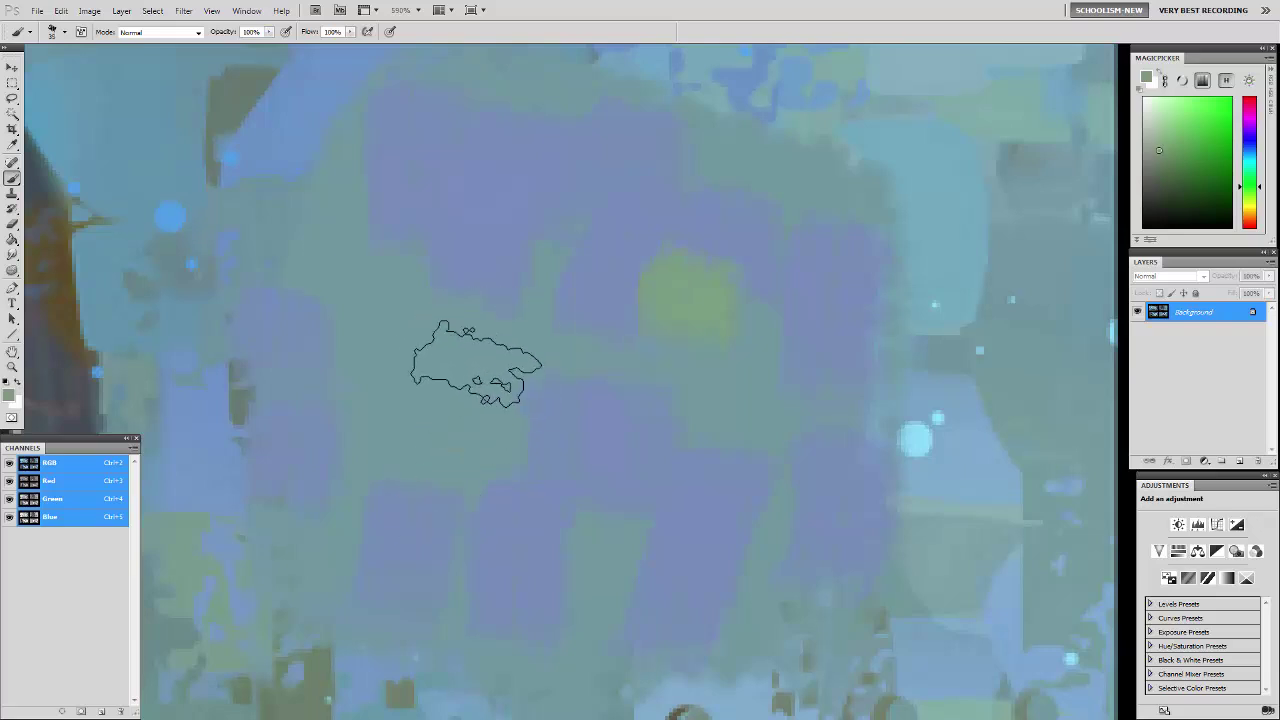
pyautogui.click(492, 285)
pyautogui.click(605, 115)
pyautogui.click(815, 290)
pyautogui.click(640, 500)
pyautogui.click(450, 560)
# Step: Sample blue and green tones from the patches and a blue from the adjoining wall to paint further colour variations
pyautogui.keyDown('alt'); pyautogui.click(580, 430); pyautogui.keyUp('alt')
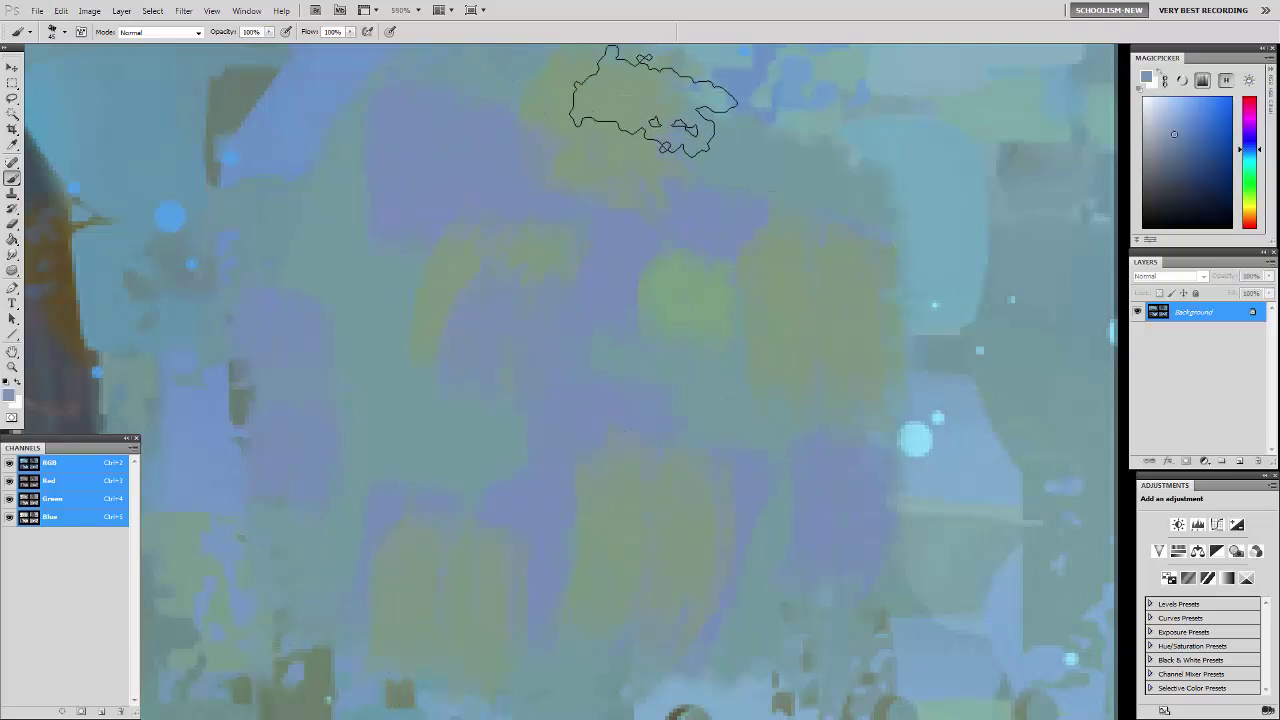
pyautogui.keyDown('alt'); pyautogui.click(795, 270); pyautogui.keyUp('alt')
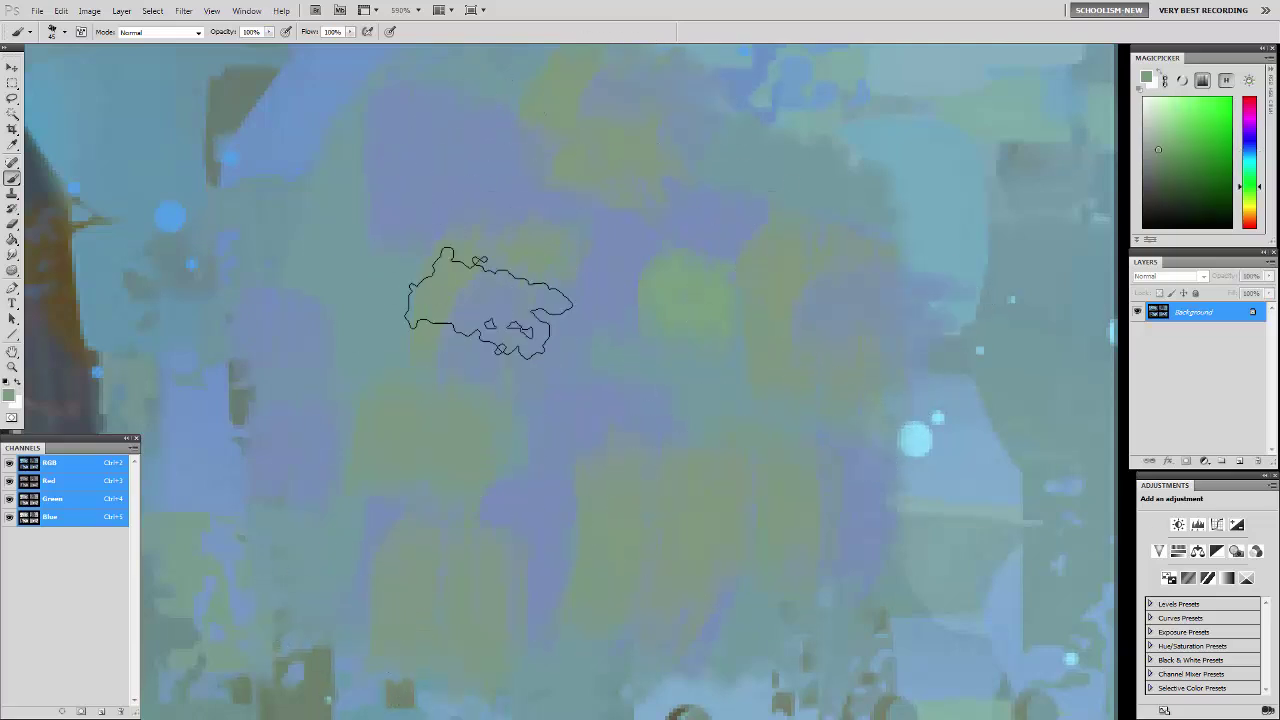
pyautogui.scroll(-3, 710, 390)
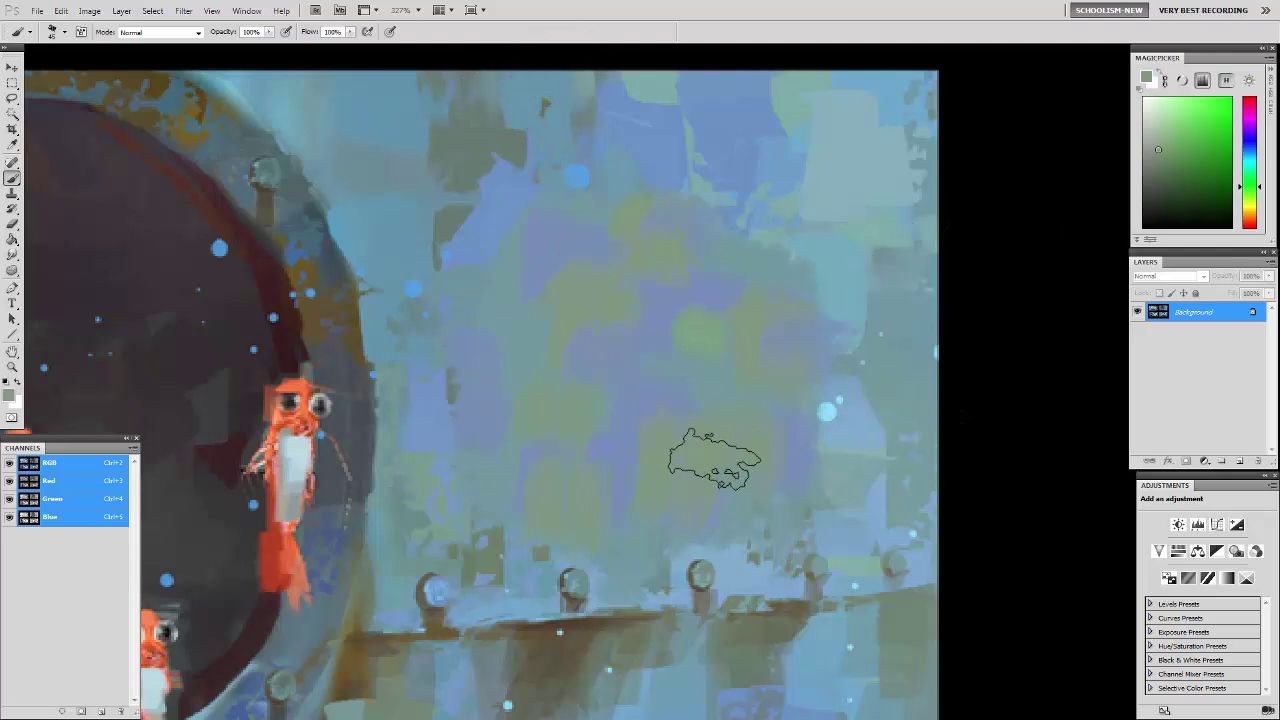
pyautogui.keyDown('alt'); pyautogui.click(499, 202); pyautogui.keyUp('alt')
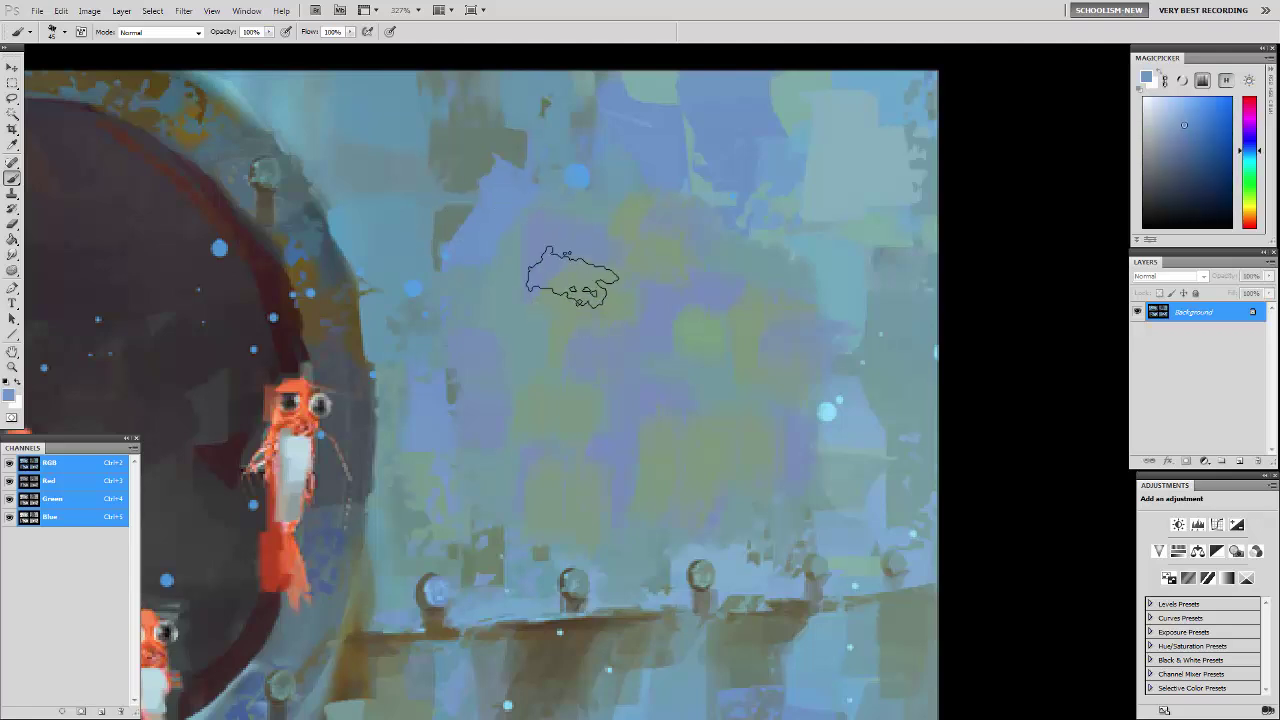